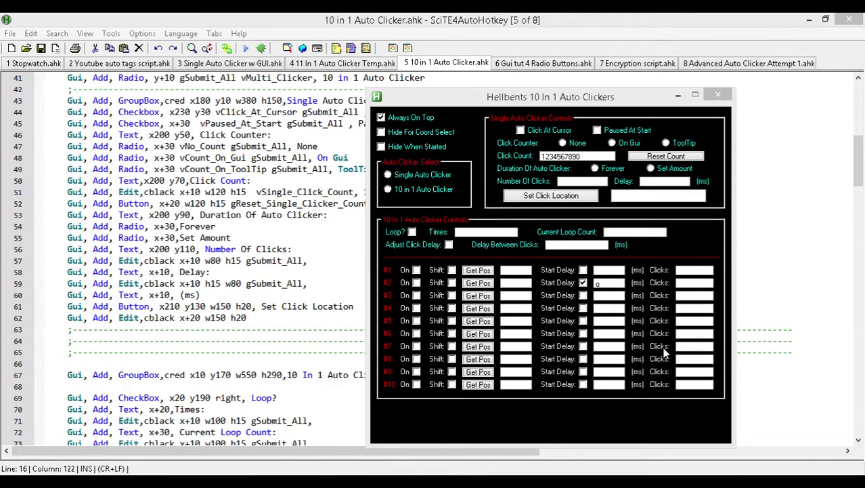
- Minimize the 10-in-1 Auto Clicker window and nudge the Auto Start/Stop Clicker window up-right
click(677, 98)
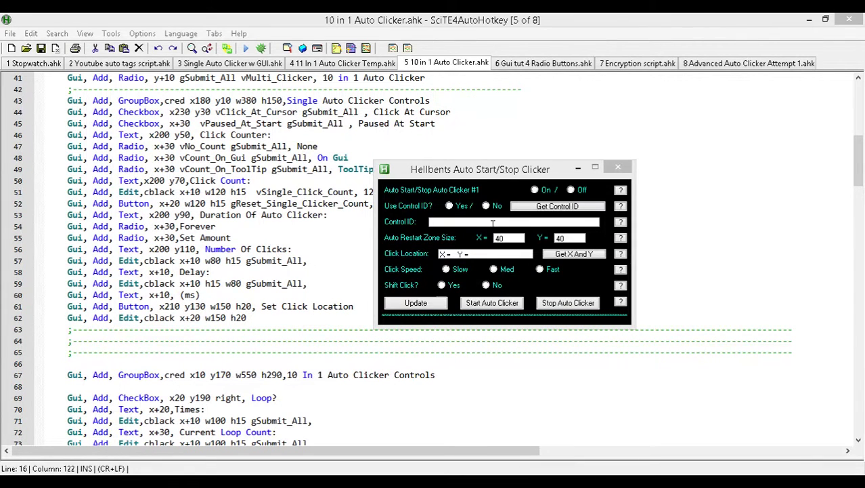
click(481, 172)
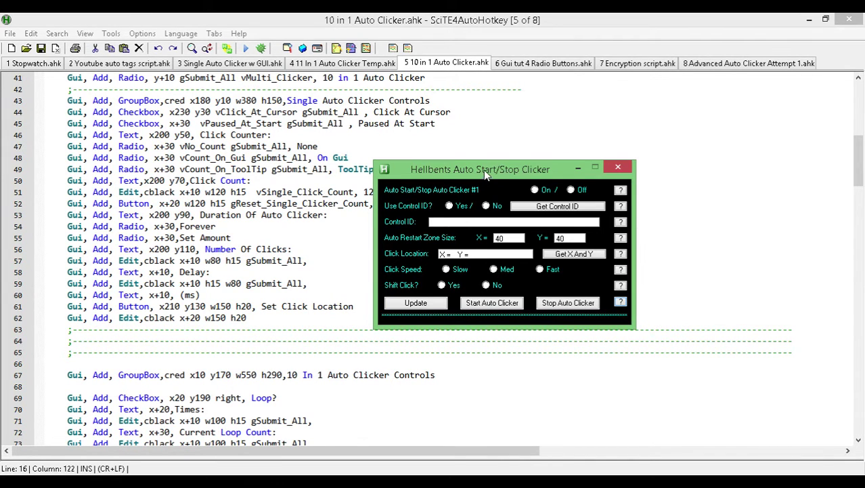
drag(482, 172, 491, 170)
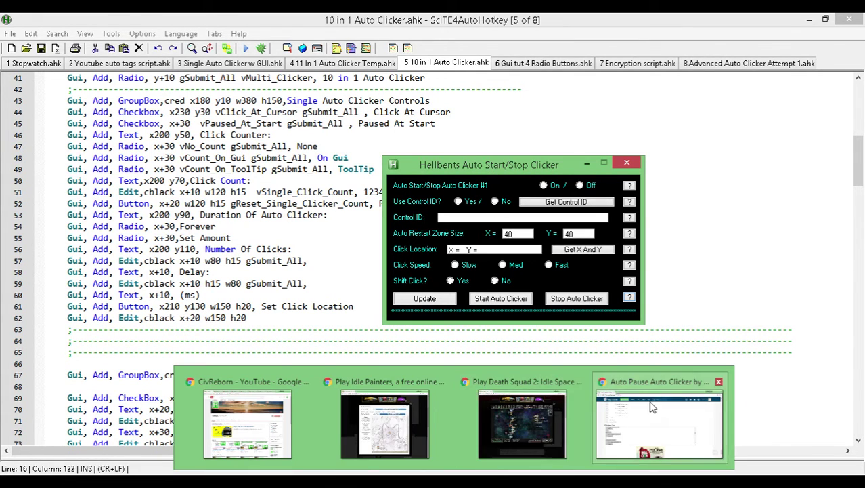
- Bring up the Auto Pause Auto Clicker Pastebin page, hide the clicker window, and scroll through the script
click(652, 408)
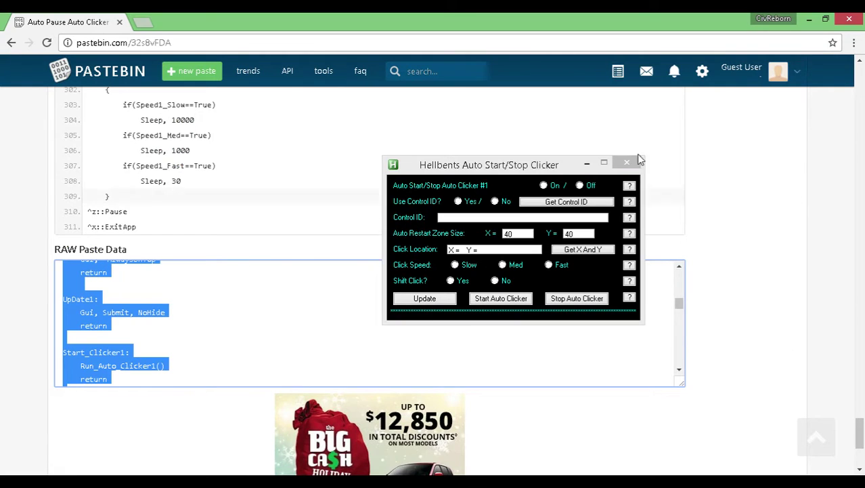
click(586, 163)
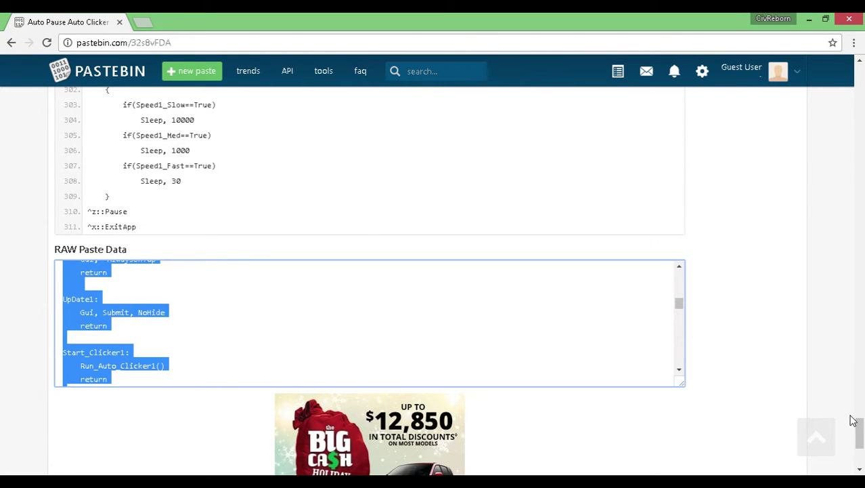
scroll(856, 406, up, 20)
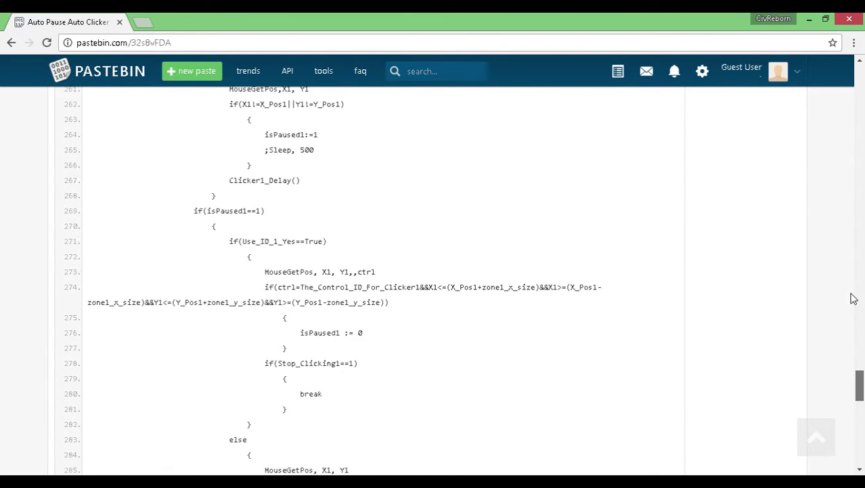
scroll(850, 234, up, 17)
drag(852, 260, 856, 163)
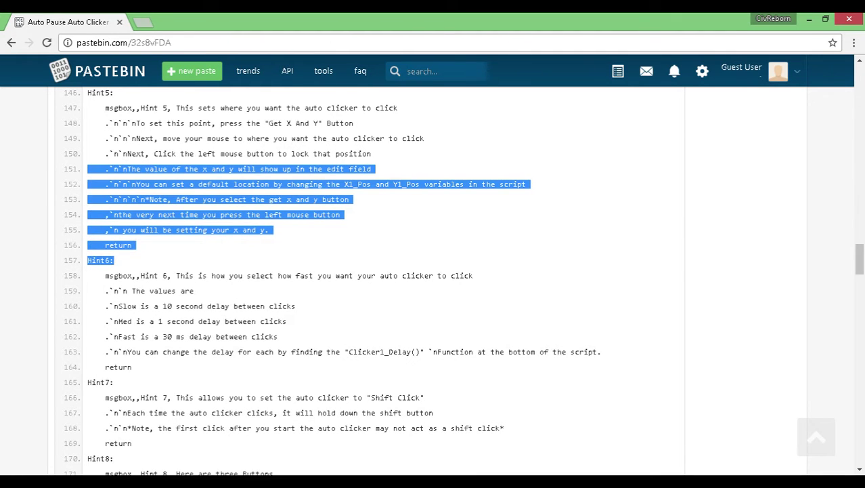
scroll(859, 244, up, 20)
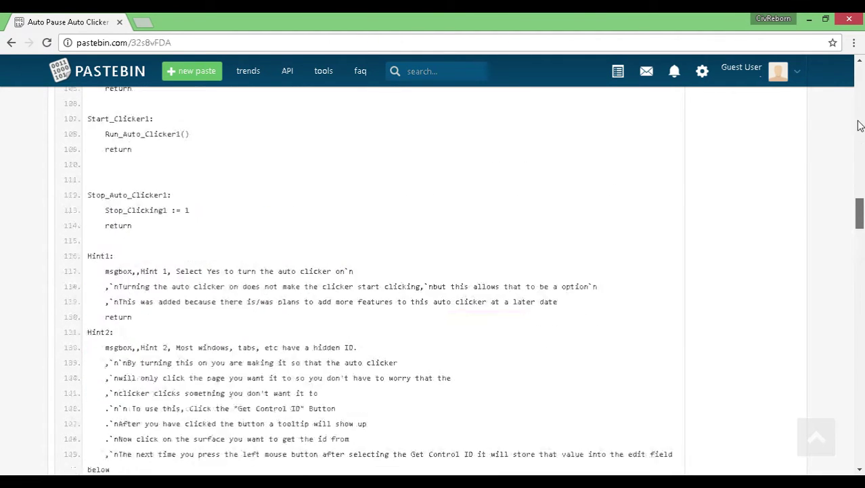
scroll(860, 76, up, 12)
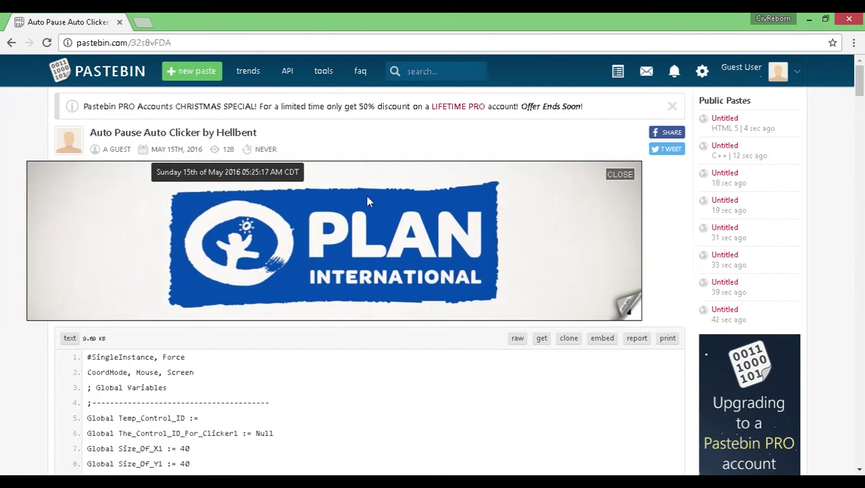
scroll(329, 399, down, 4)
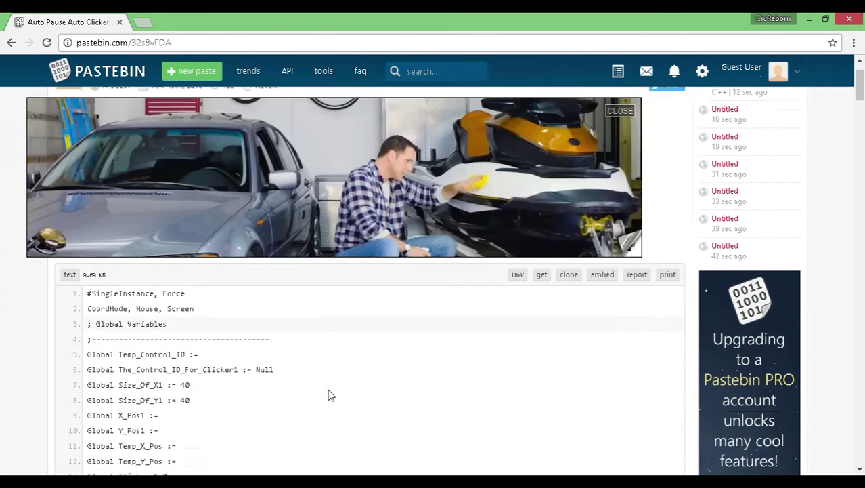
scroll(329, 394, down, 4)
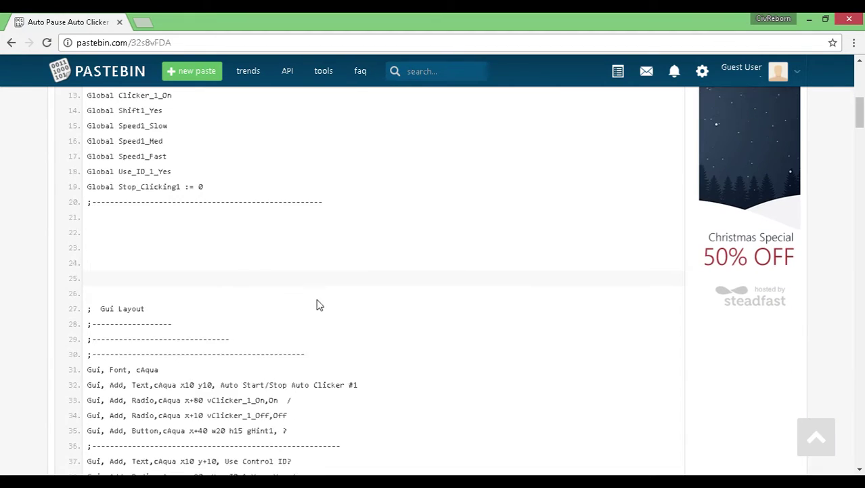
scroll(325, 311, down, 7)
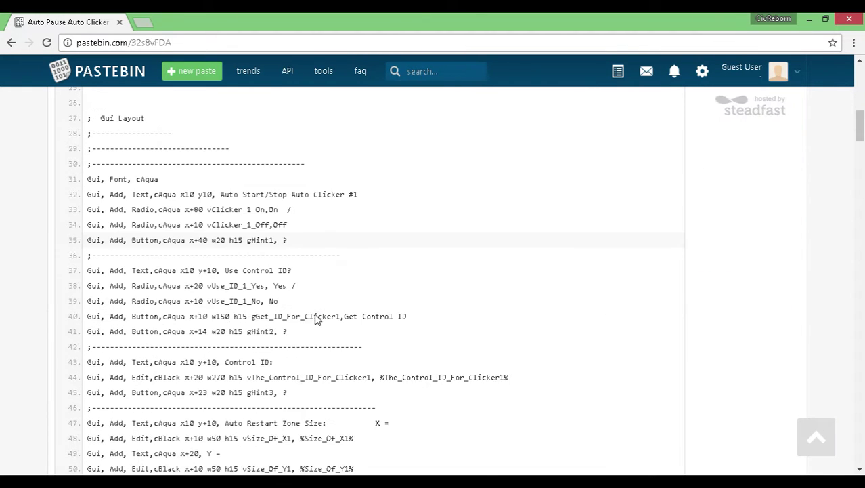
scroll(303, 334, down, 12)
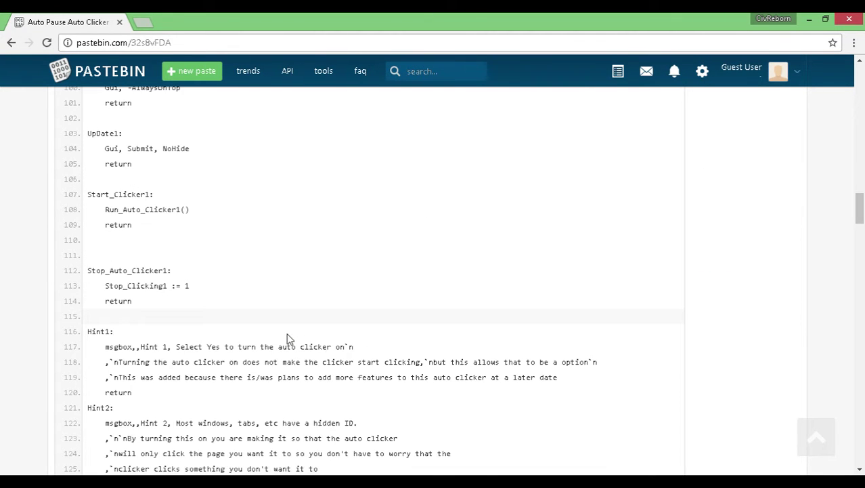
scroll(287, 339, down, 10)
drag(288, 339, 289, 333)
scroll(289, 333, down, 20)
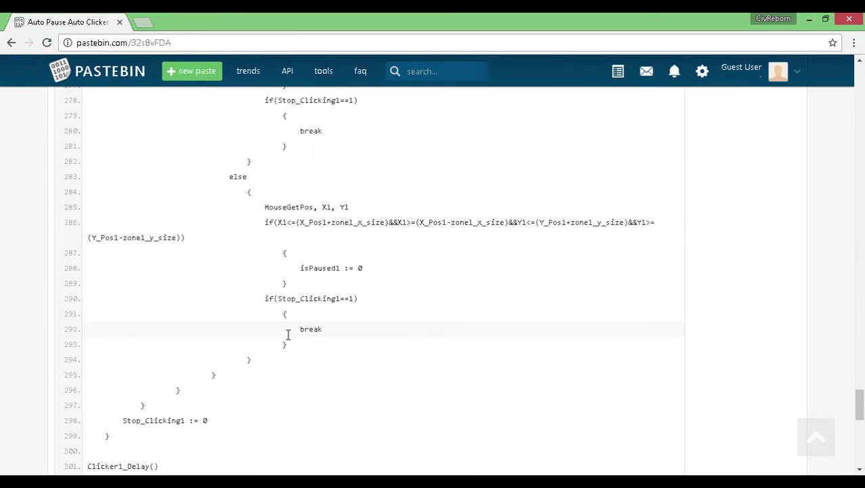
scroll(193, 298, down, 2)
- Copy all the RAW Paste Data text and paste it into a new Notepad document
click(167, 310)
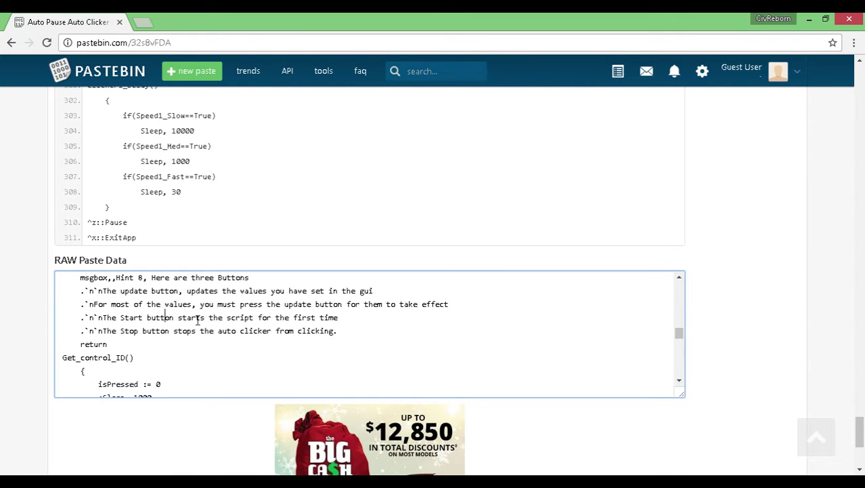
key(ctrl+a)
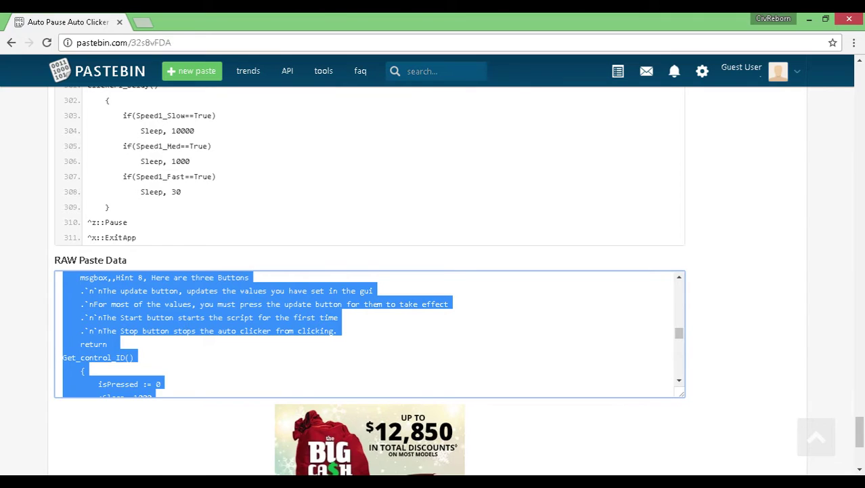
key(alt+Tab)
key(ctrl+v)
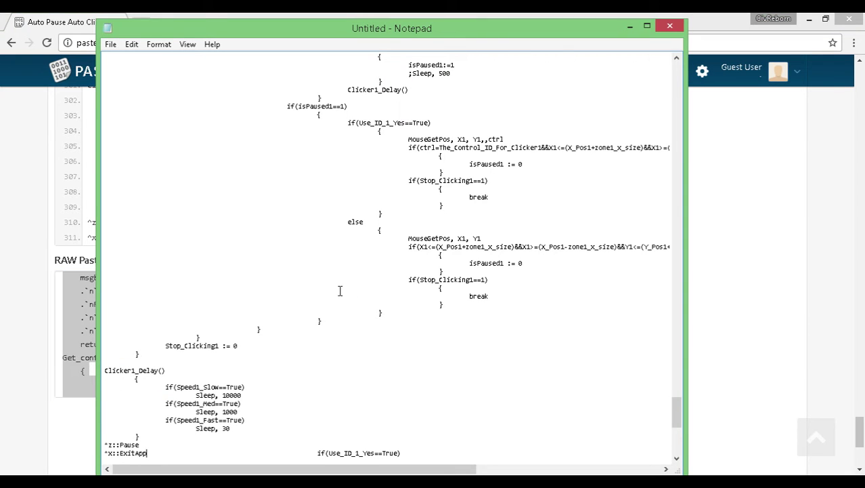
- Start Save As with name 'f\dhgdhega rgaerg.ahk', cancel it, and minimize Notepad
click(237, 212)
click(110, 44)
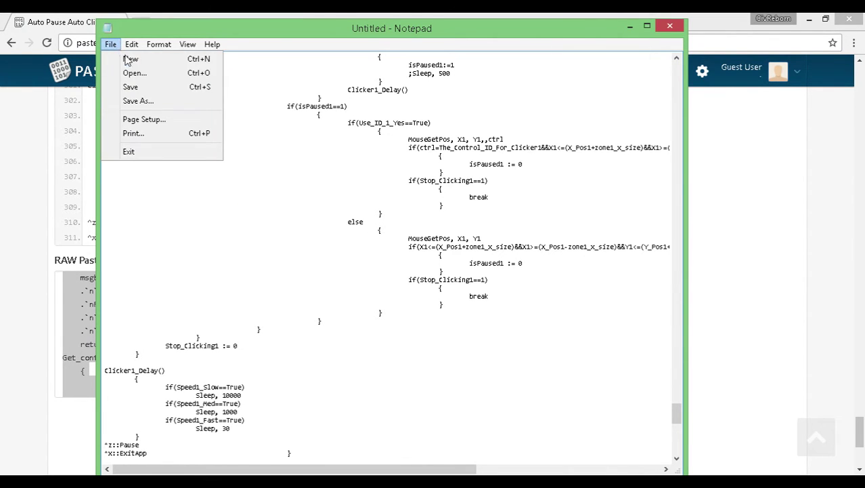
click(154, 101)
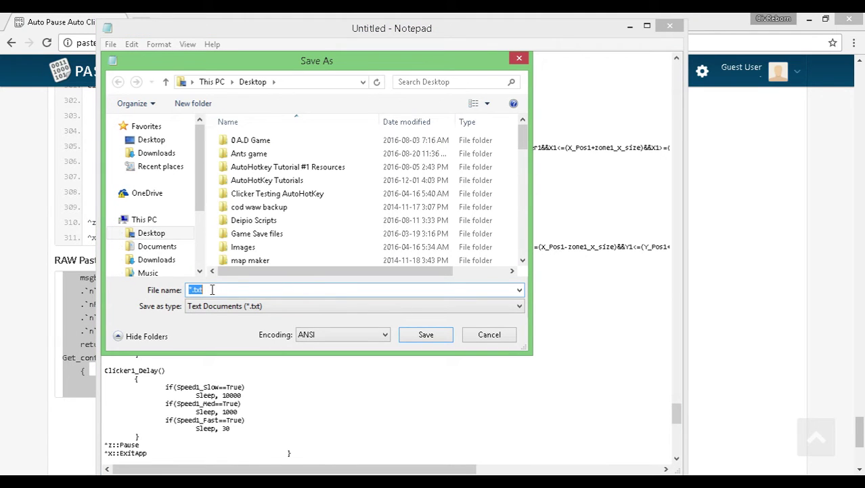
text(f\dhgdhega rgaerg)
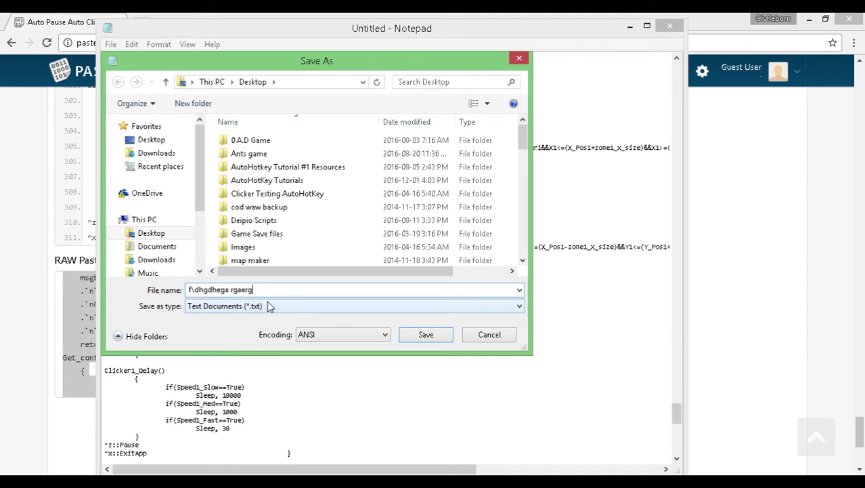
text(.ahk)
click(490, 335)
click(630, 26)
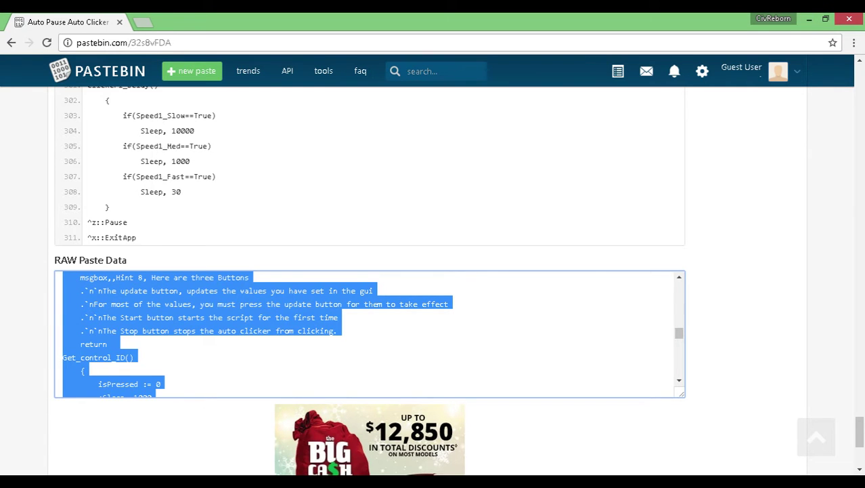
- Minimize Chrome, SciTE4AutoHotkey and Paint one after another to reveal the desktop
click(809, 21)
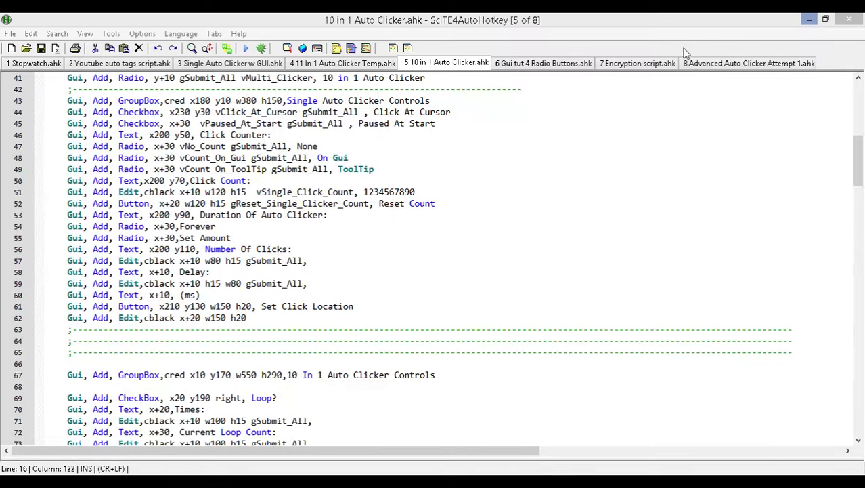
click(810, 21)
click(809, 21)
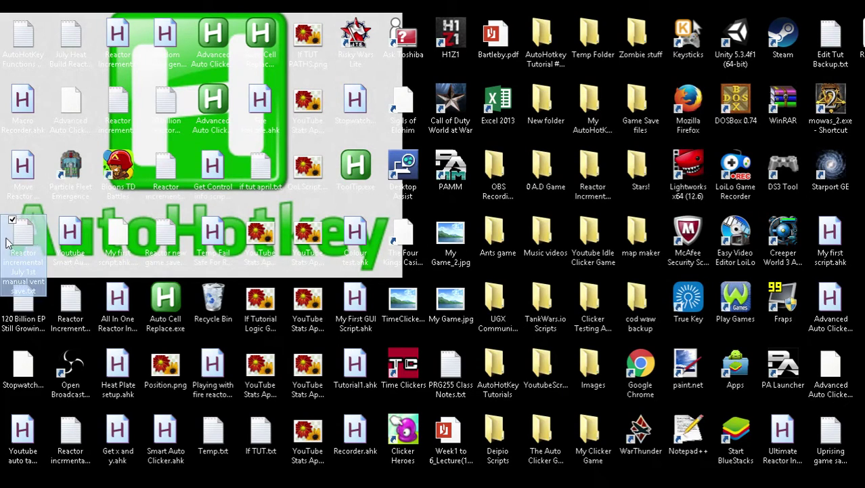
- From Youtube Smart Auto Clicker.ahk's Properties, keep .ahk opening with AutoHotkey Unicode 64-bit, then close
right_click(73, 236)
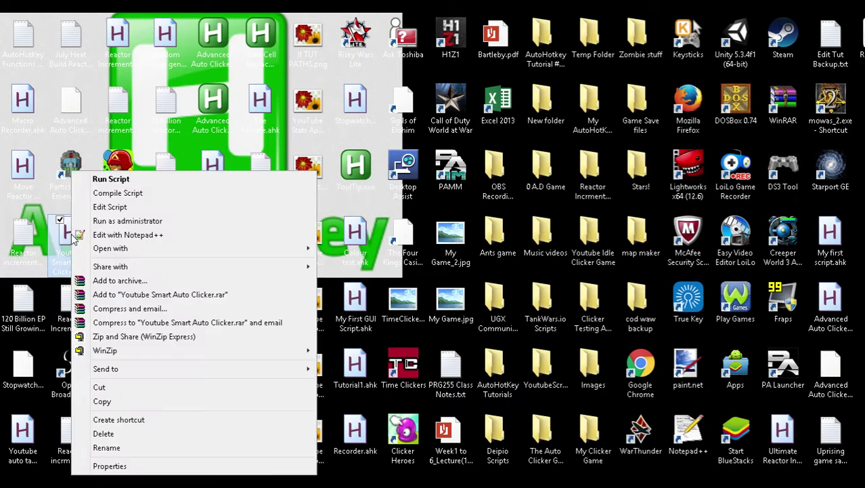
click(138, 467)
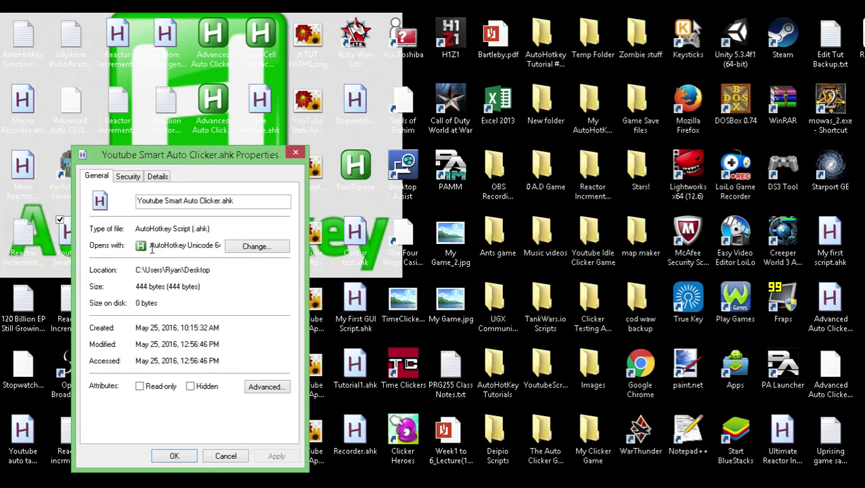
click(261, 249)
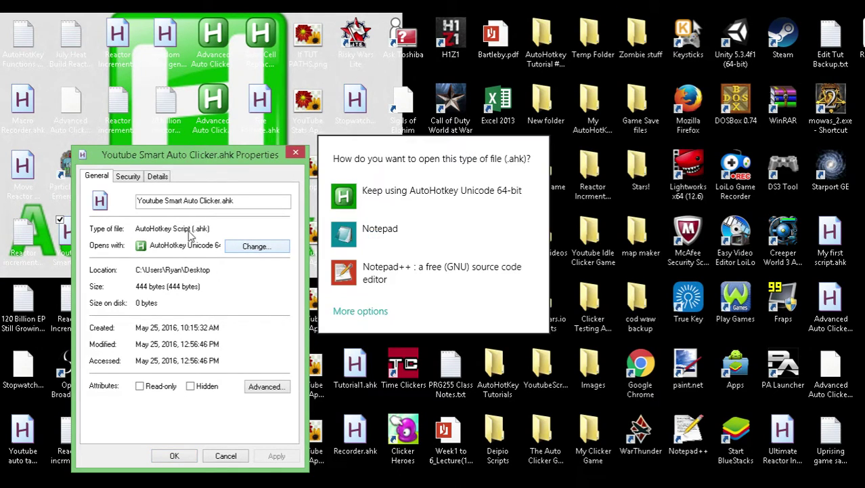
click(406, 194)
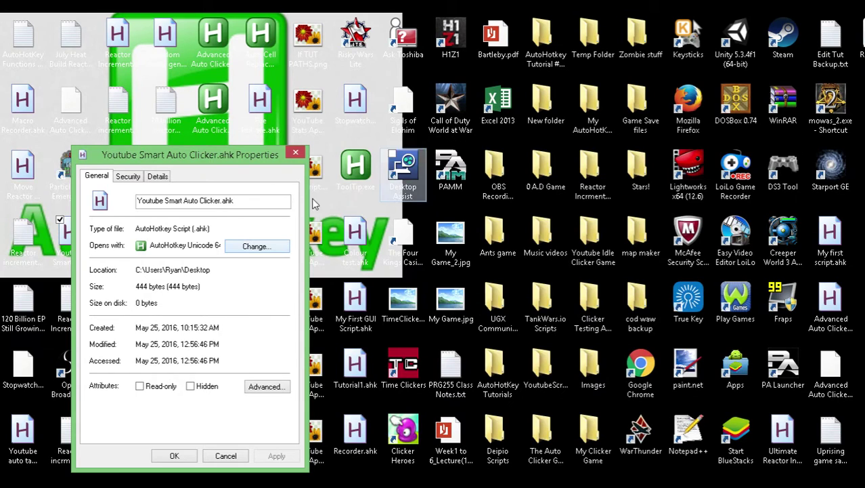
click(298, 154)
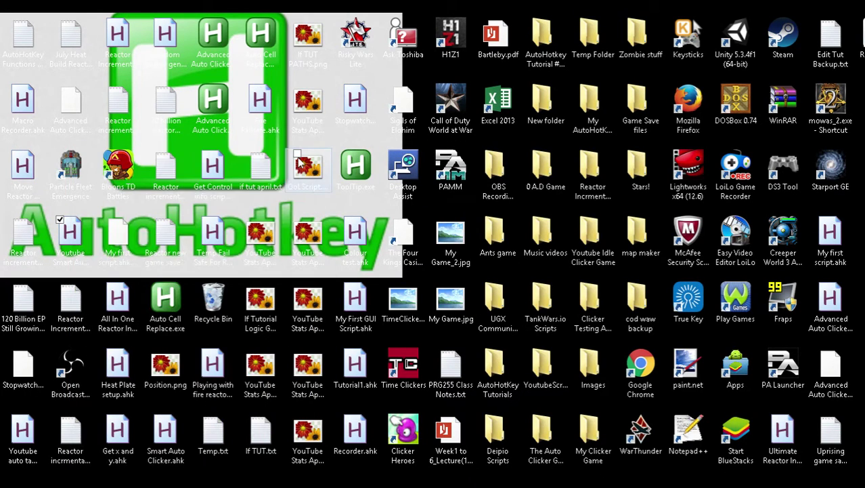
- Run All In One Reactor Incremental Script.ahk from its context menu and switch to Paint
click(125, 308)
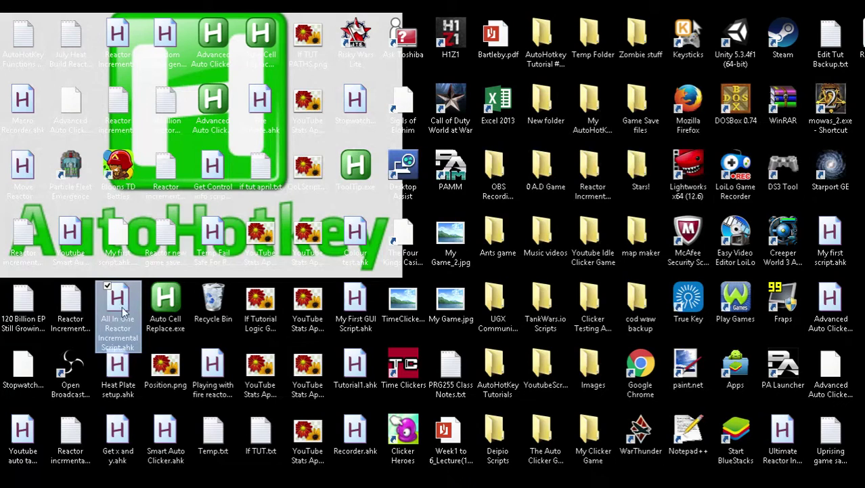
right_click(118, 304)
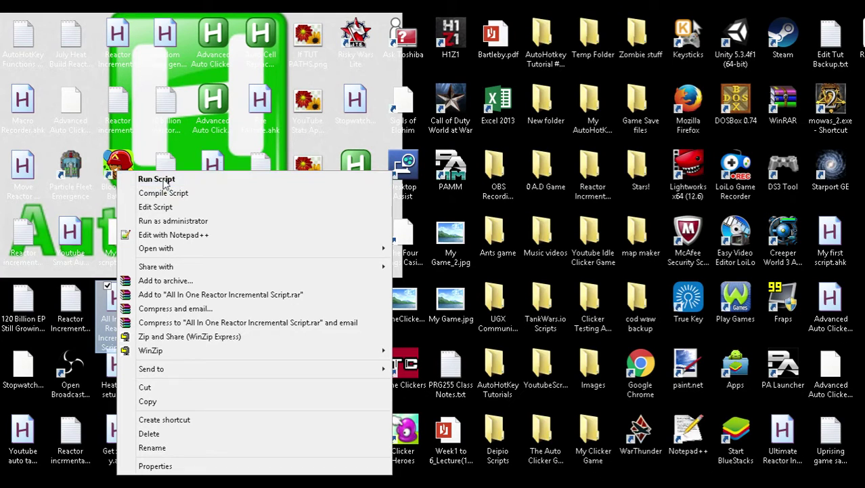
key(Return)
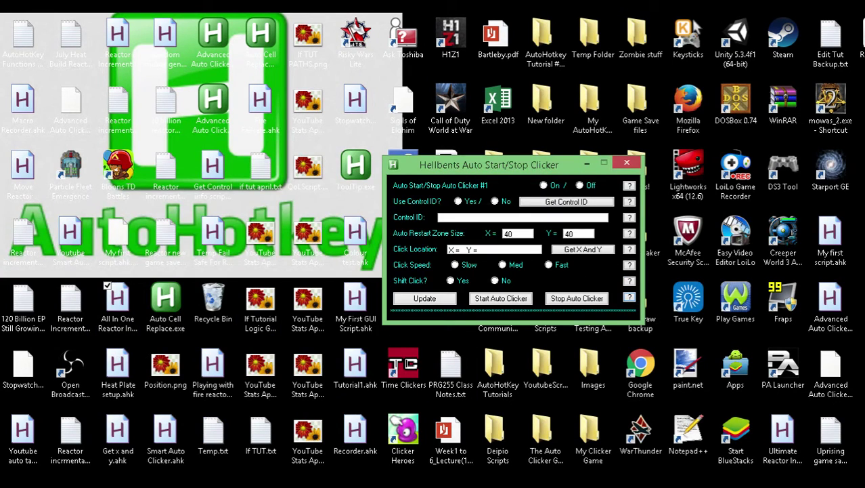
key(alt+Tab)
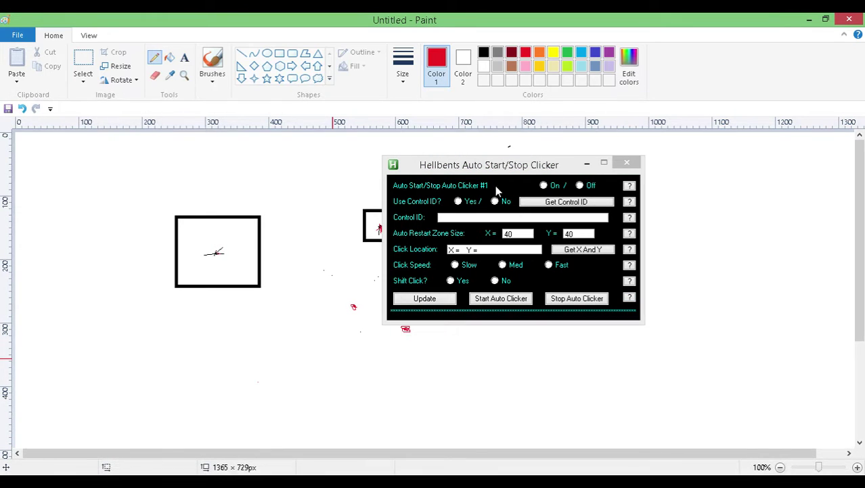
- Drag the Hellbents clicker window rightward over the Paint canvas
click(465, 169)
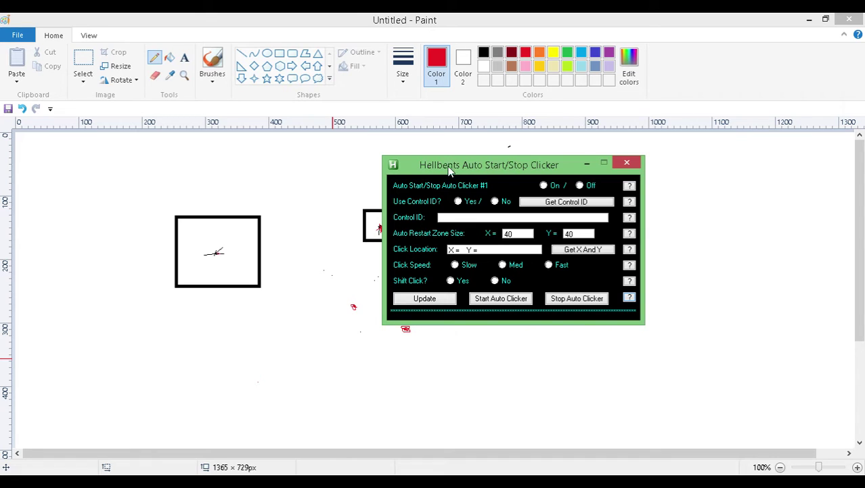
drag(482, 170, 486, 171)
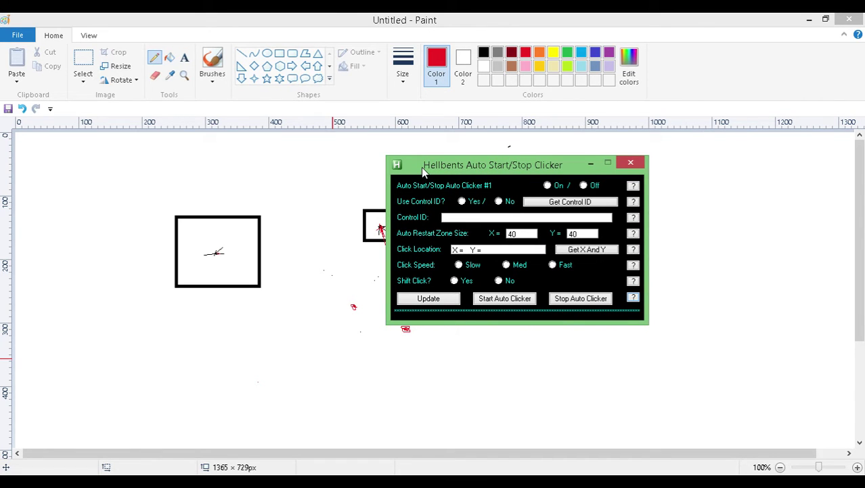
drag(421, 167, 565, 165)
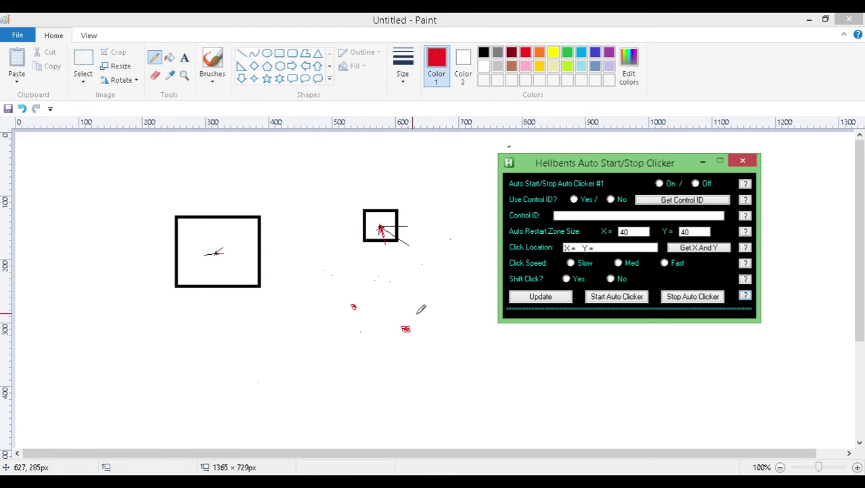
- Capture the Paint canvas's control ID with Get Control ID, then switch to the editor and back to Paint twice
click(677, 203)
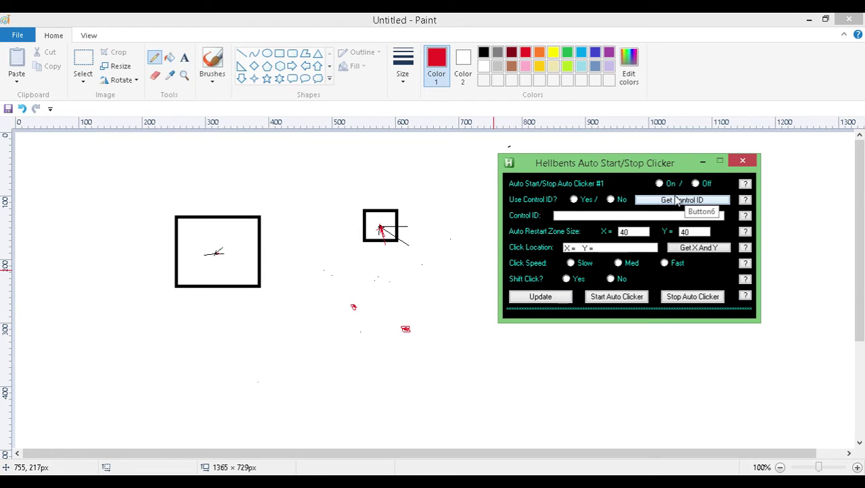
click(394, 275)
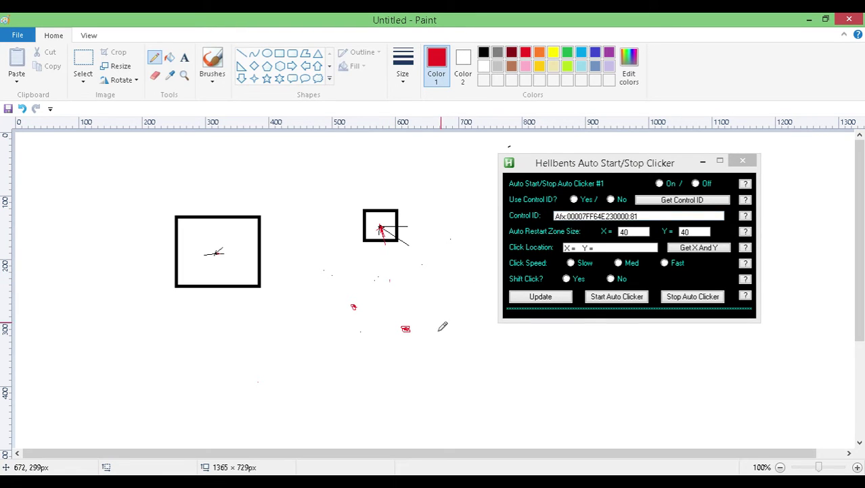
click(569, 479)
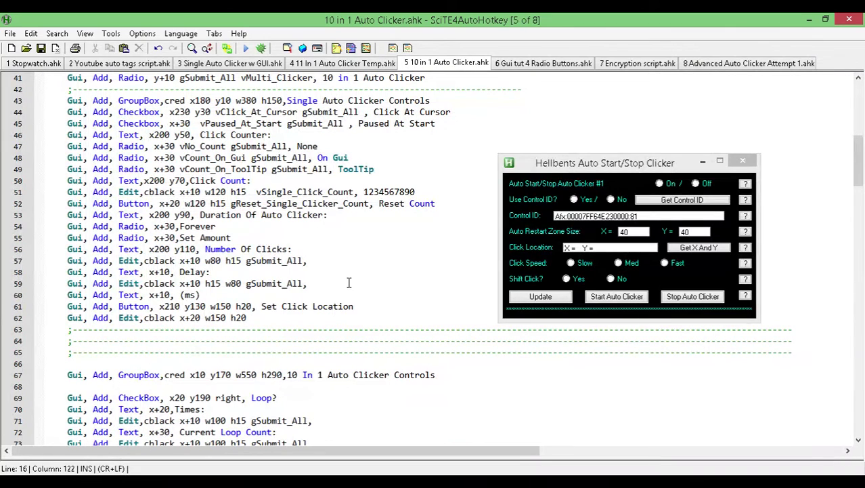
key(alt+Tab)
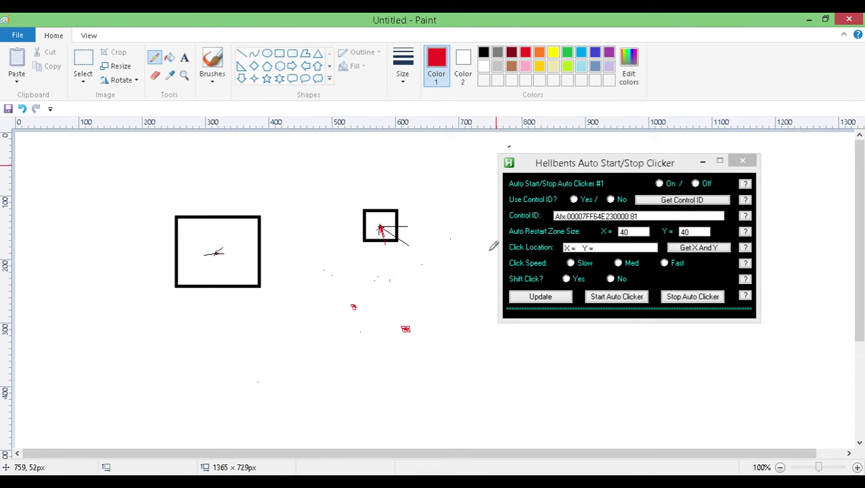
key(alt+Tab)
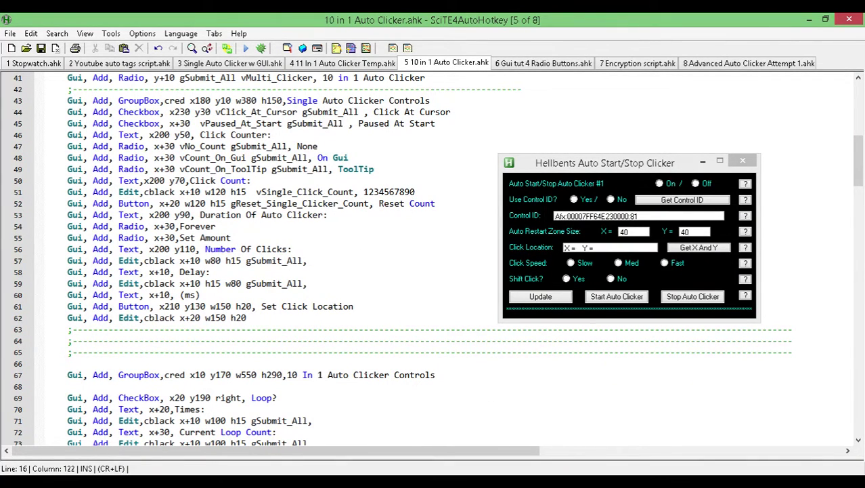
key(alt+Tab)
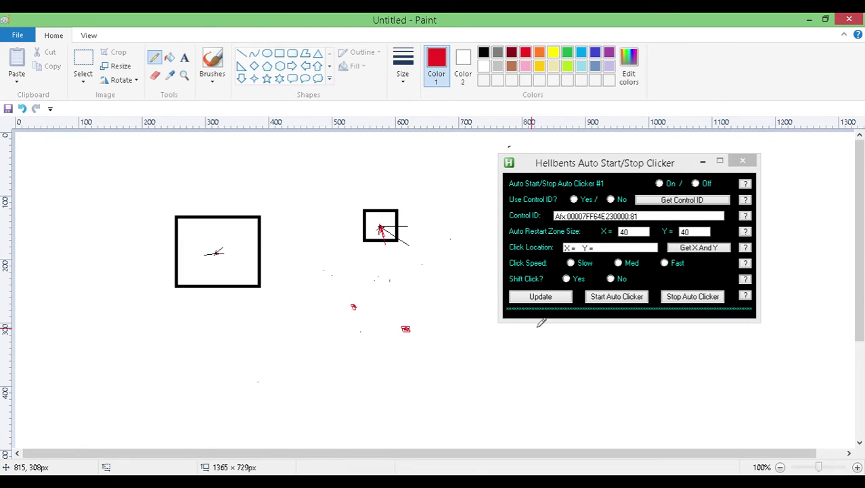
- Record click location 494, 532 with Get X And Y, then draw test red dots on the canvas
click(690, 247)
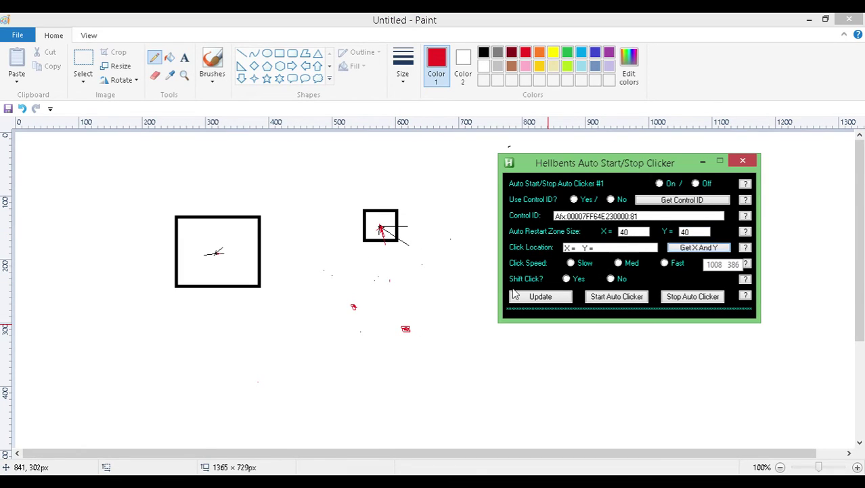
click(314, 350)
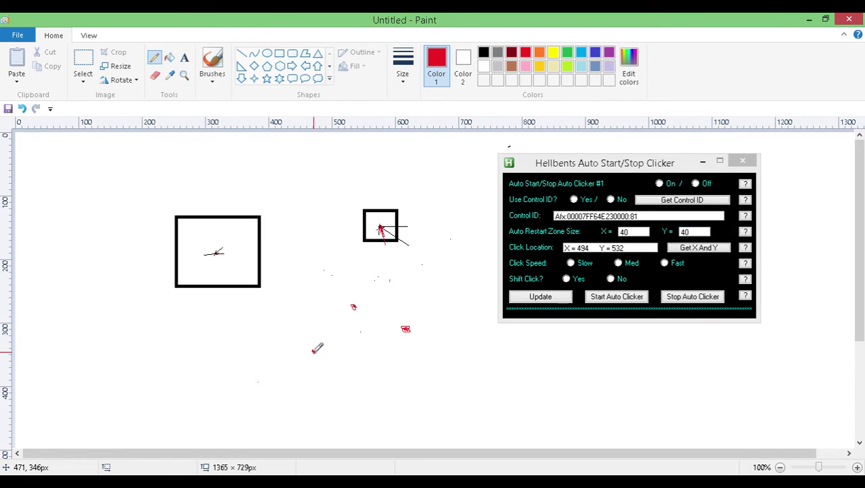
click(313, 351)
click(313, 352)
- Set click location 601, 339 in the small square, Fast speed, Use Control ID on, and Update
click(637, 231)
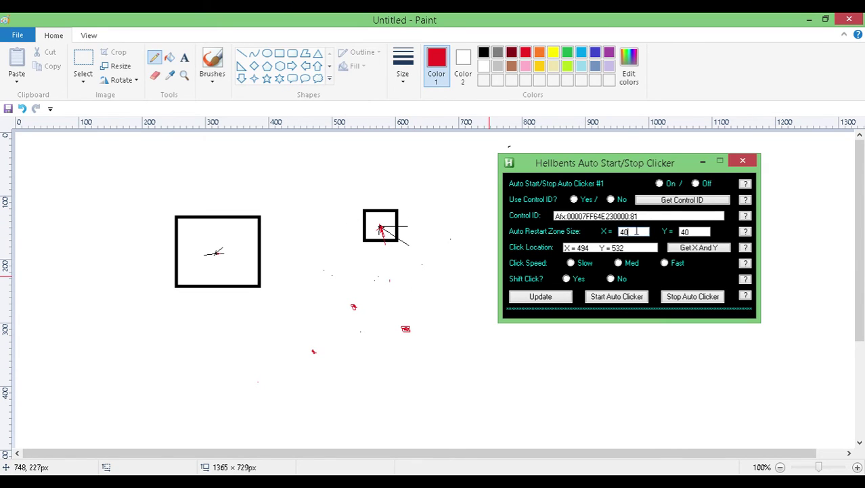
double_click(637, 231)
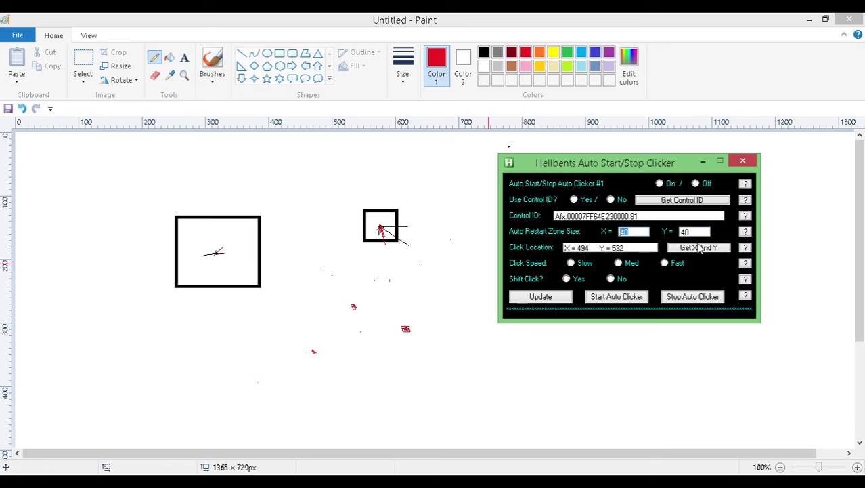
click(705, 251)
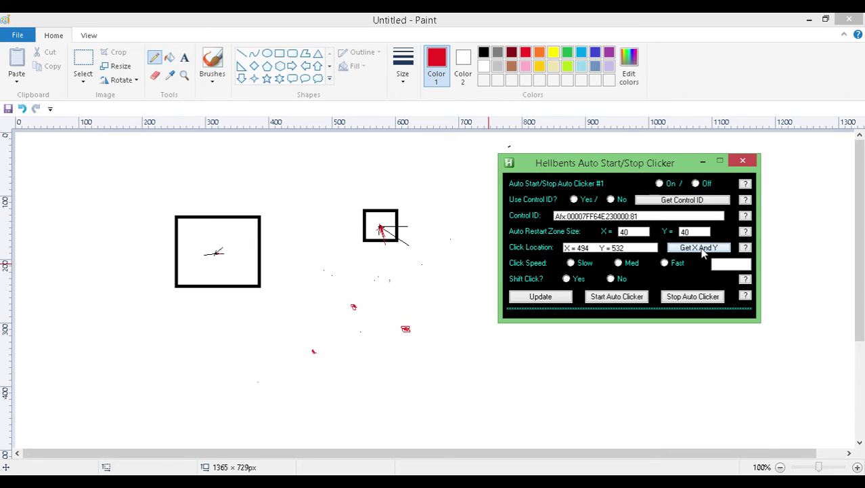
click(381, 227)
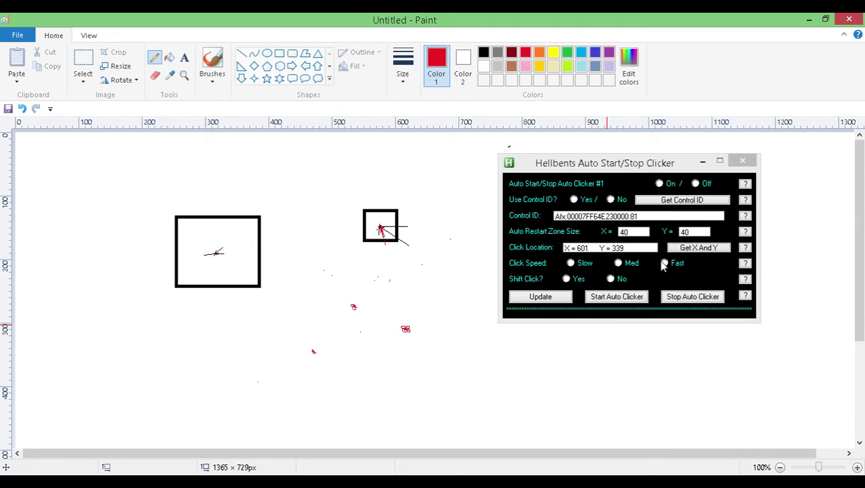
click(666, 263)
click(575, 200)
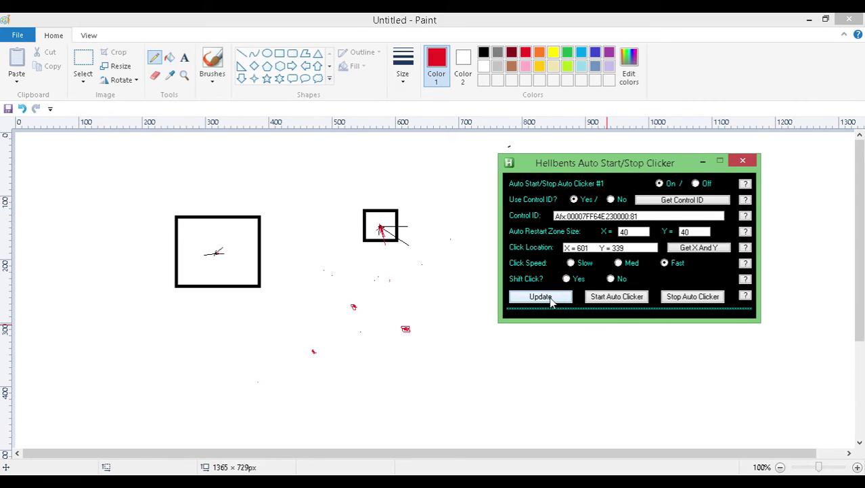
click(550, 300)
- Start the auto clicker, scribble red loops on the Paint canvas, then close it and return to SciTE4AutoHotkey
click(610, 296)
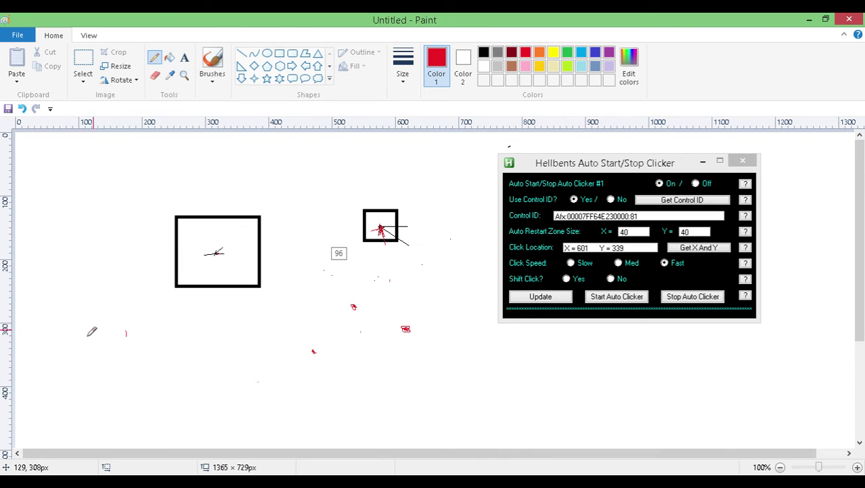
mouse_move(90, 334)
mouse_down()
mouse_move(135, 300)
mouse_move(99, 333)
mouse_move(126, 342)
mouse_move(117, 314)
mouse_up()
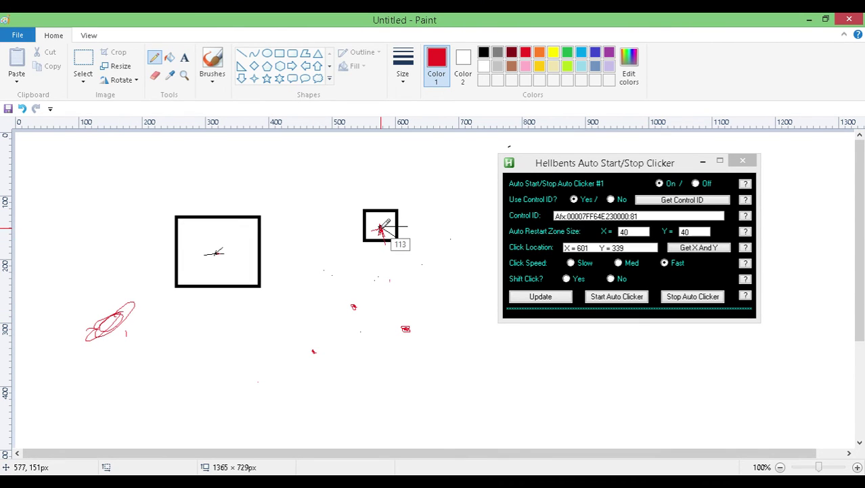
drag(356, 390, 387, 372)
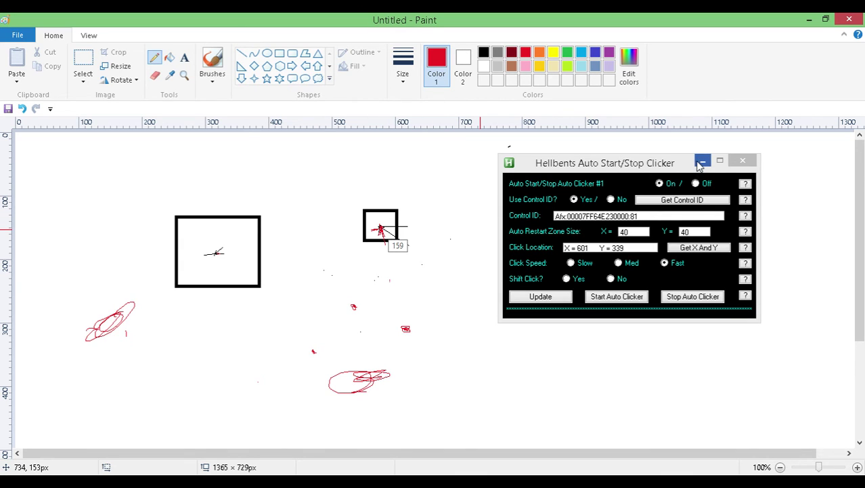
click(745, 161)
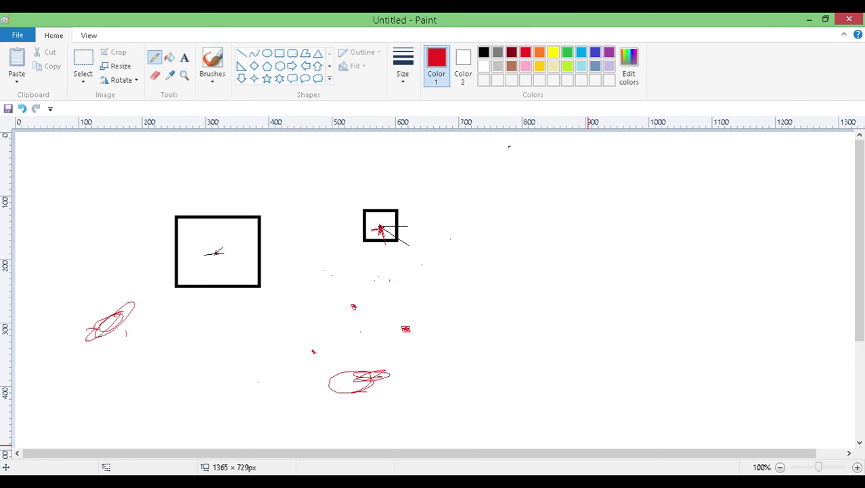
key(alt+Tab)
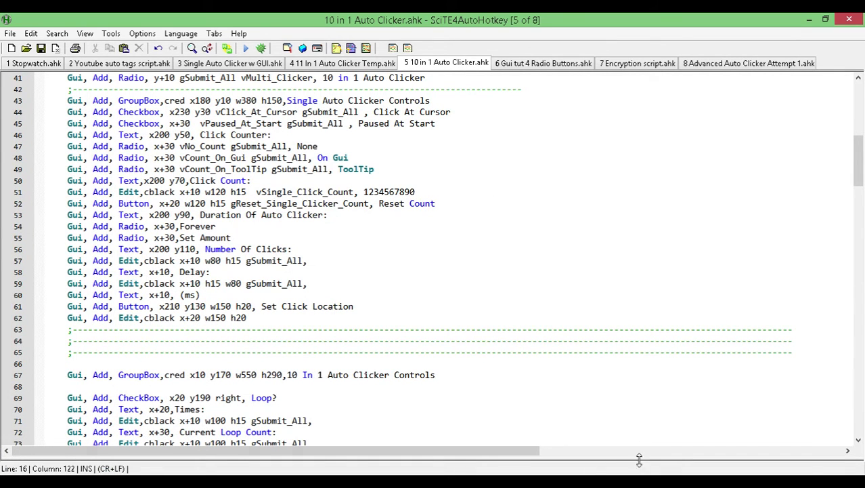
- Run 10 in 1 Auto Clicker.ahk with F5 to reopen the Hellbents 10 In 1 Auto Clickers window
key(F5)
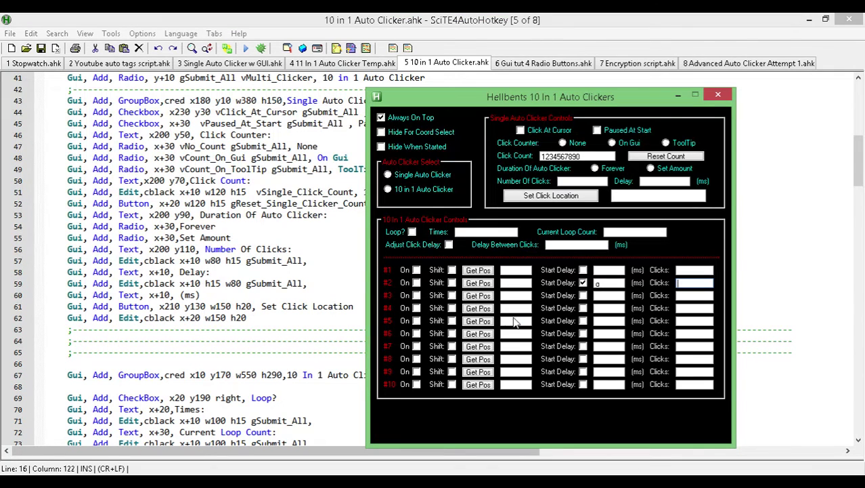